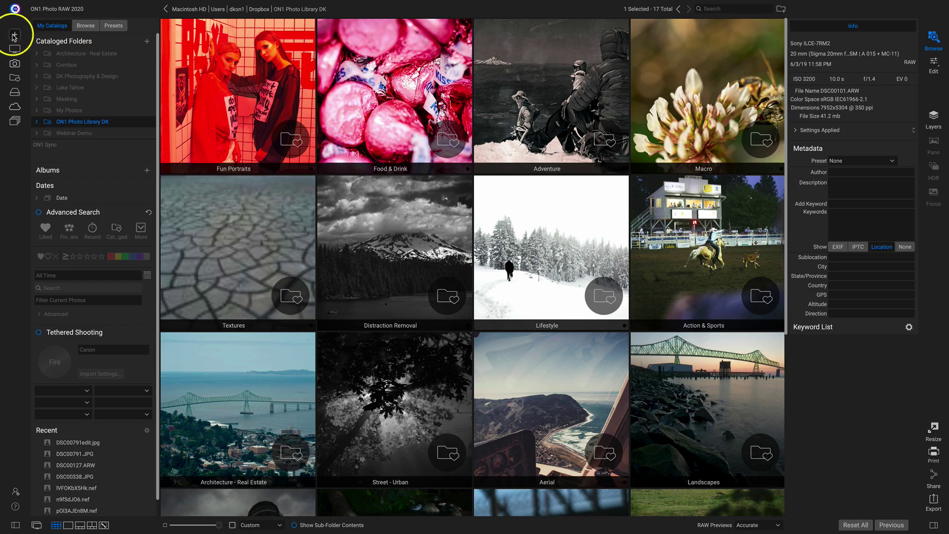
# Open the sample photo for editing, then cancel and discard that edit.
pyautogui.click(15, 36)
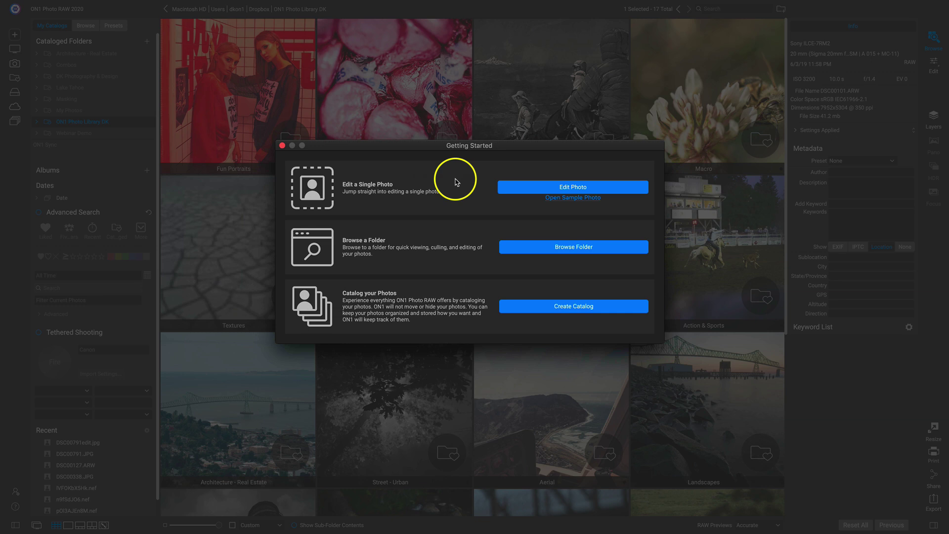
pyautogui.click(575, 198)
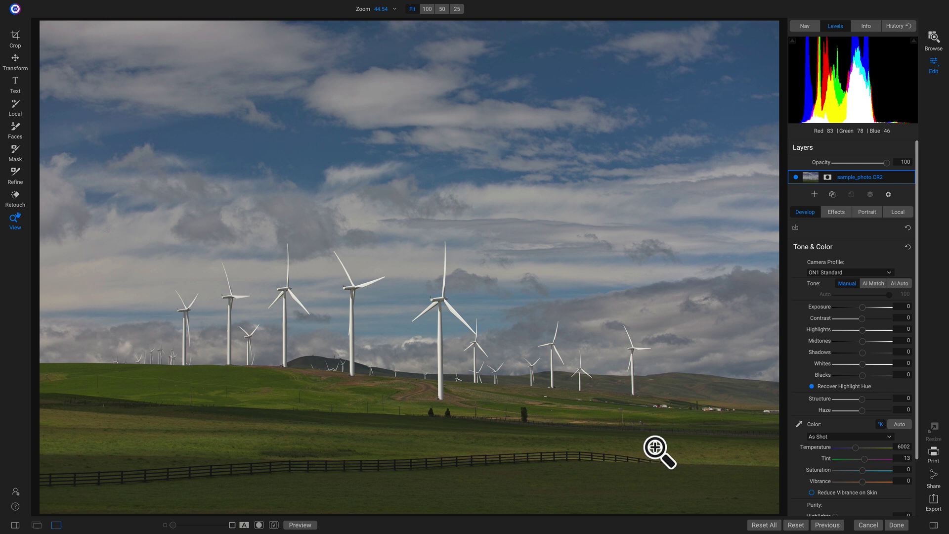
pyautogui.click(862, 526)
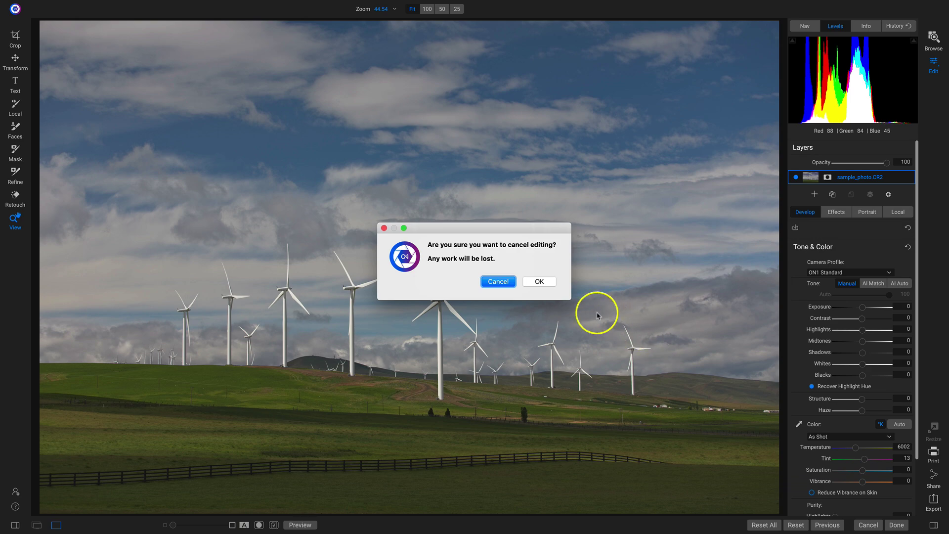
pyautogui.click(540, 283)
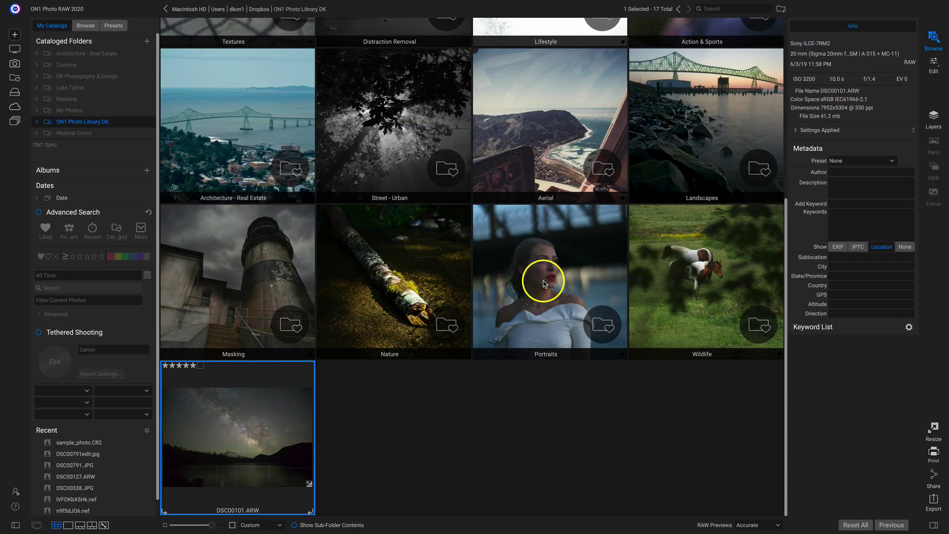
# Load DSC00791.JPG from the Desktop via Edit Photo and show the Presets panel.
pyautogui.click(16, 35)
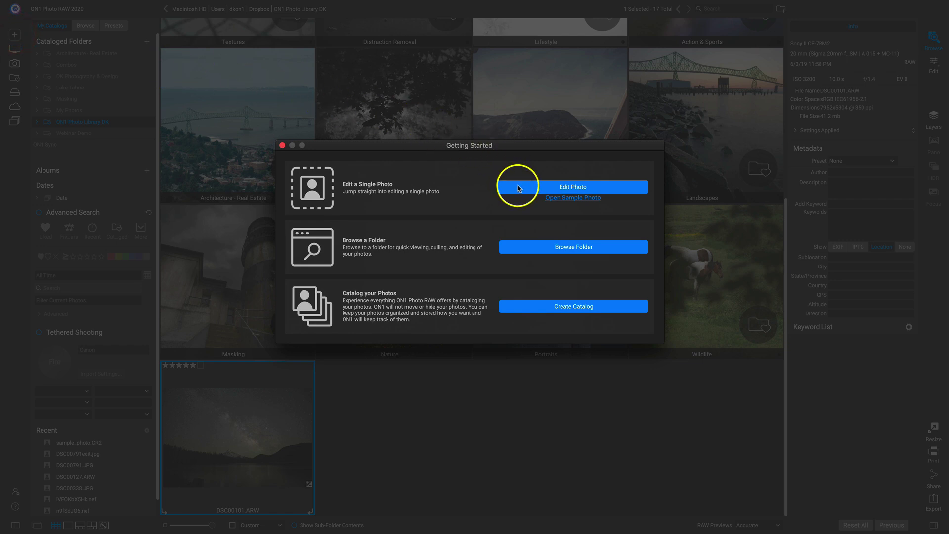
pyautogui.click(575, 187)
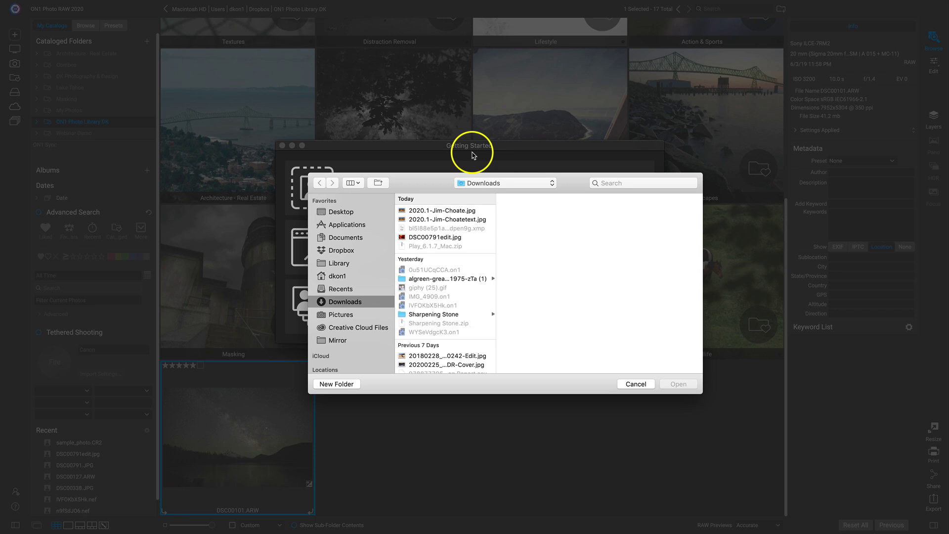
pyautogui.click(348, 212)
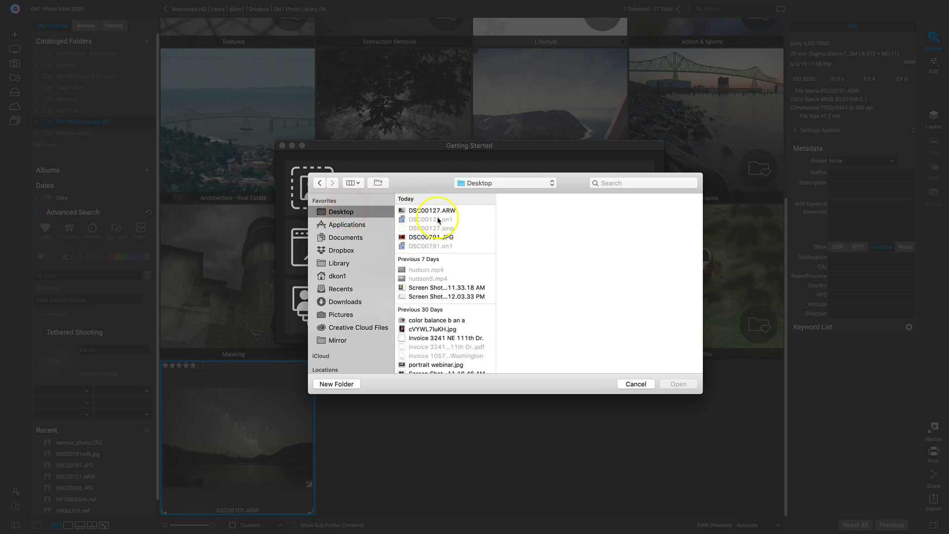
pyautogui.click(435, 237)
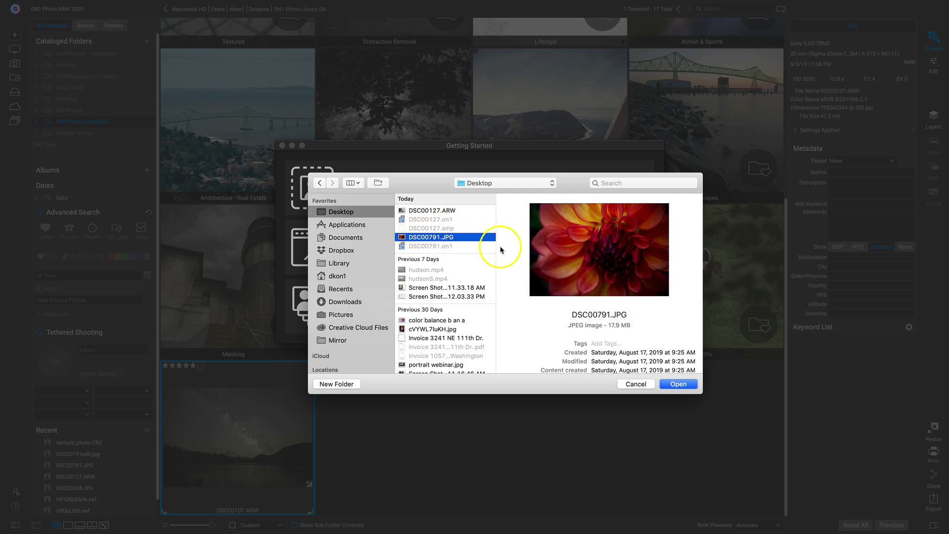
pyautogui.click(679, 385)
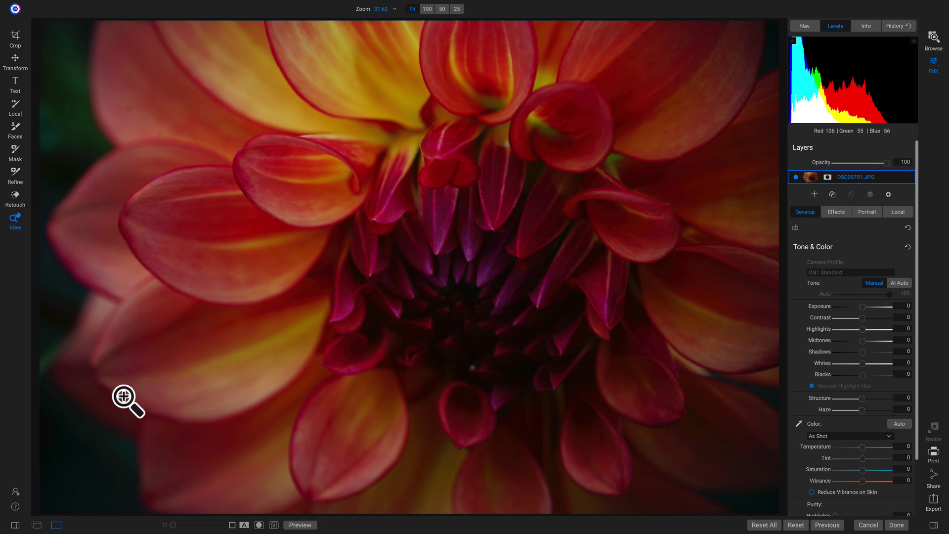
pyautogui.click(15, 526)
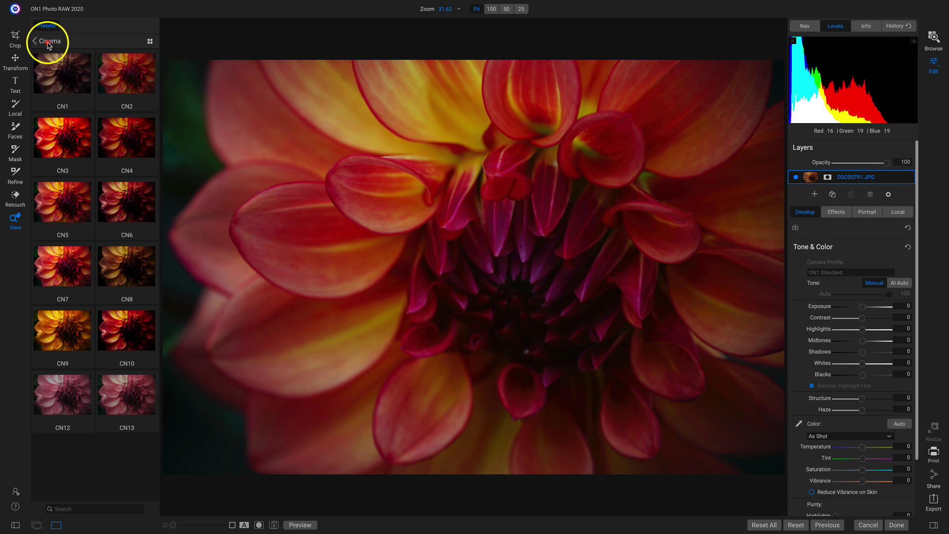
# Return to the full list of preset categories and browse through them.
pyautogui.click(45, 40)
pyautogui.scroll(-2, 116, 99)
pyautogui.scroll(-3, 99, 163)
pyautogui.scroll(-3, 109, 321)
pyautogui.scroll(-2, 95, 292)
pyautogui.scroll(-5, 96, 296)
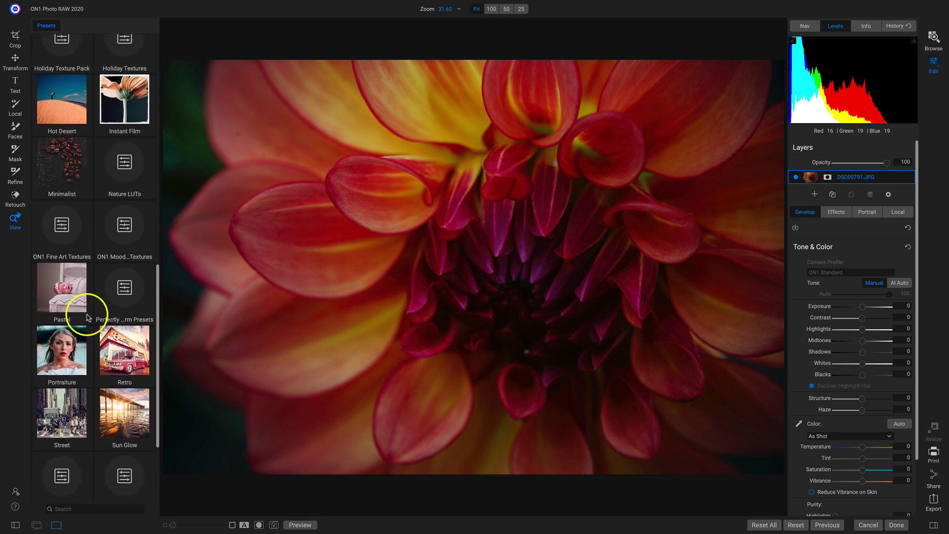
pyautogui.scroll(3, 107, 338)
pyautogui.scroll(2, 107, 335)
pyautogui.scroll(3, 110, 329)
pyautogui.scroll(3, 111, 328)
pyautogui.scroll(3, 115, 297)
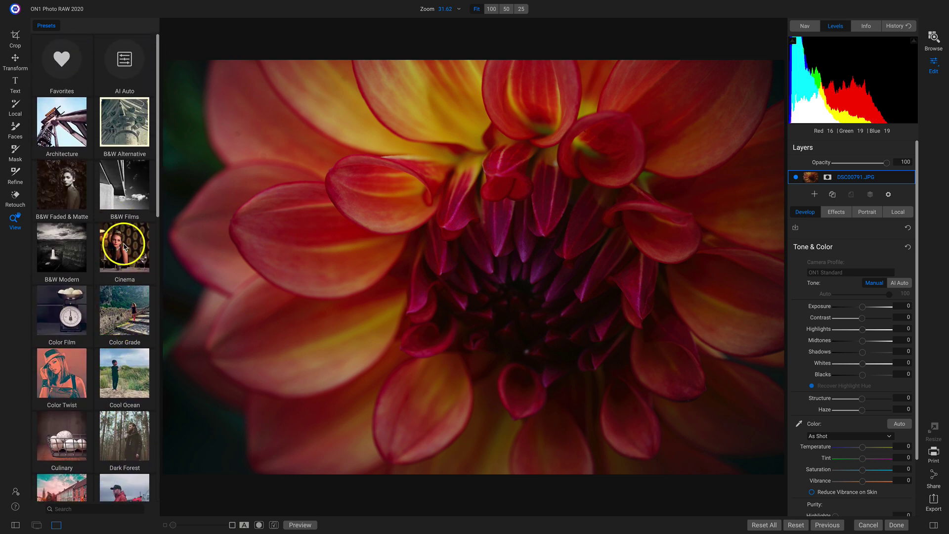
# Apply the Cinema CN7 preset and lower its fade strength slightly.
pyautogui.click(119, 247)
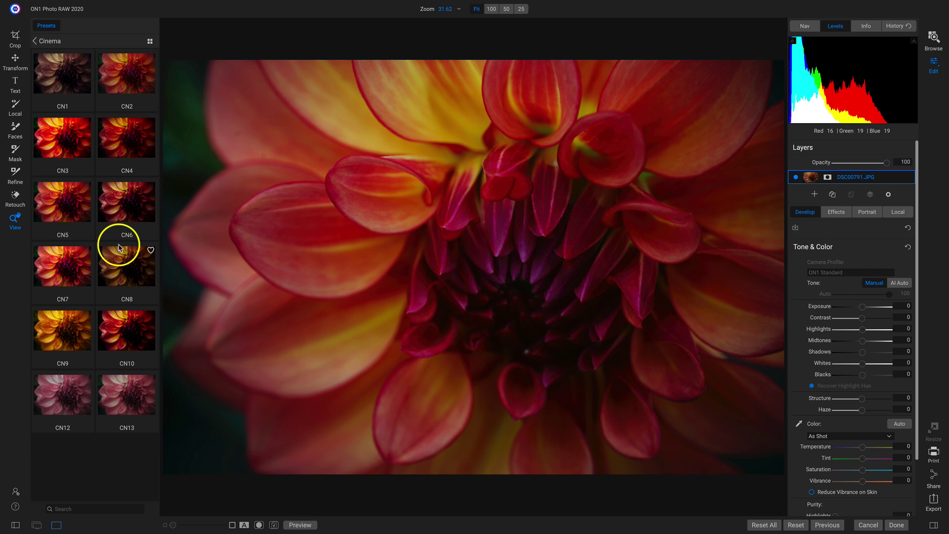
pyautogui.click(60, 270)
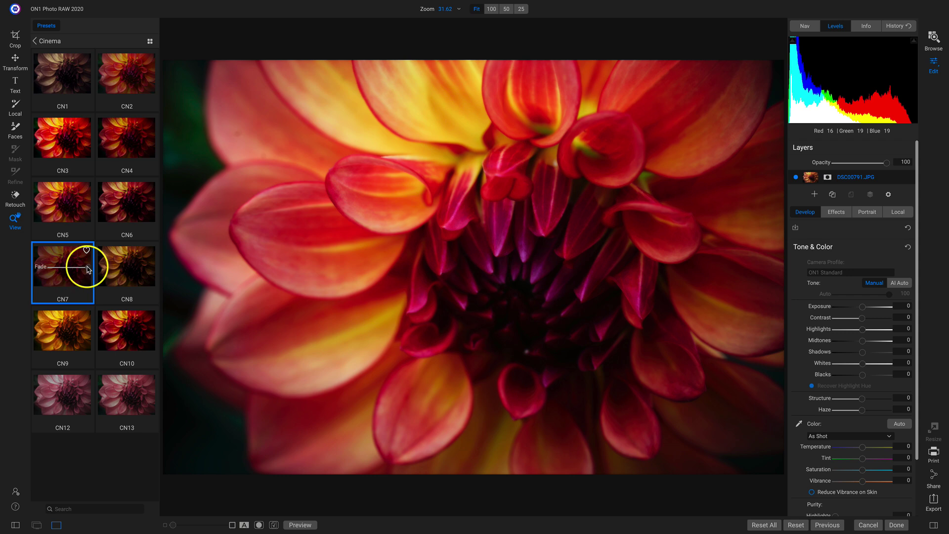
pyautogui.moveTo(64, 273)
pyautogui.mouseDown()
pyautogui.moveTo(47, 269)
pyautogui.moveTo(88, 271)
pyautogui.mouseUp()
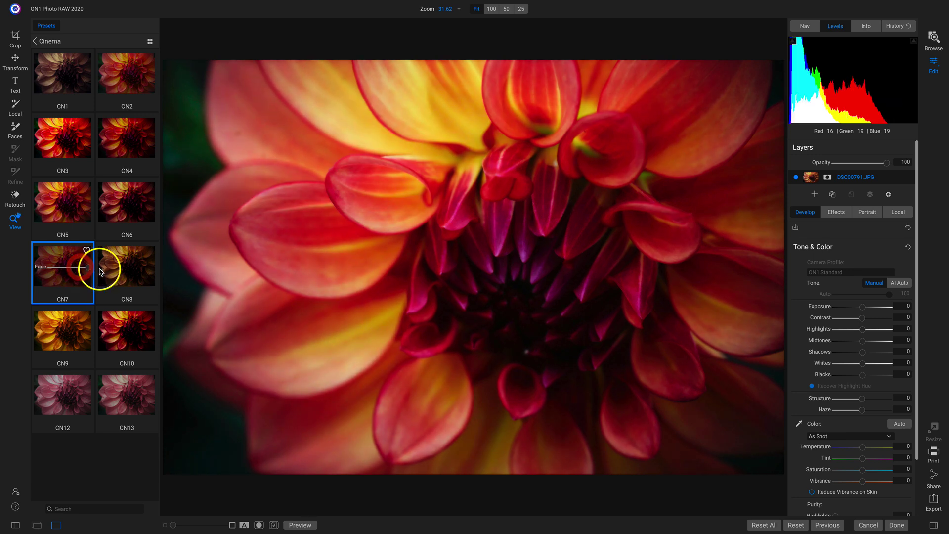
# Raise Color Enhancer saturation to 6 in Effects, then toggle Ctrl+P to compare with the original.
pyautogui.click(837, 213)
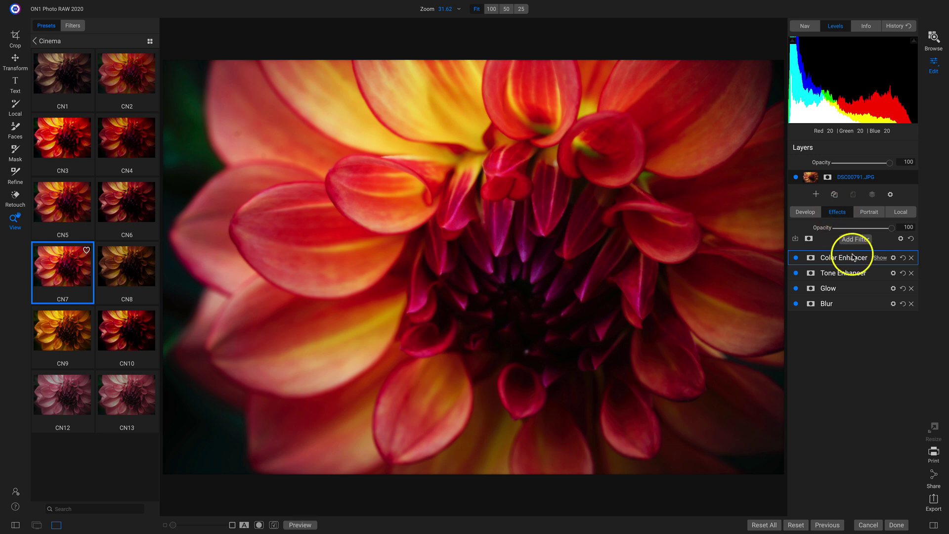
pyautogui.click(877, 258)
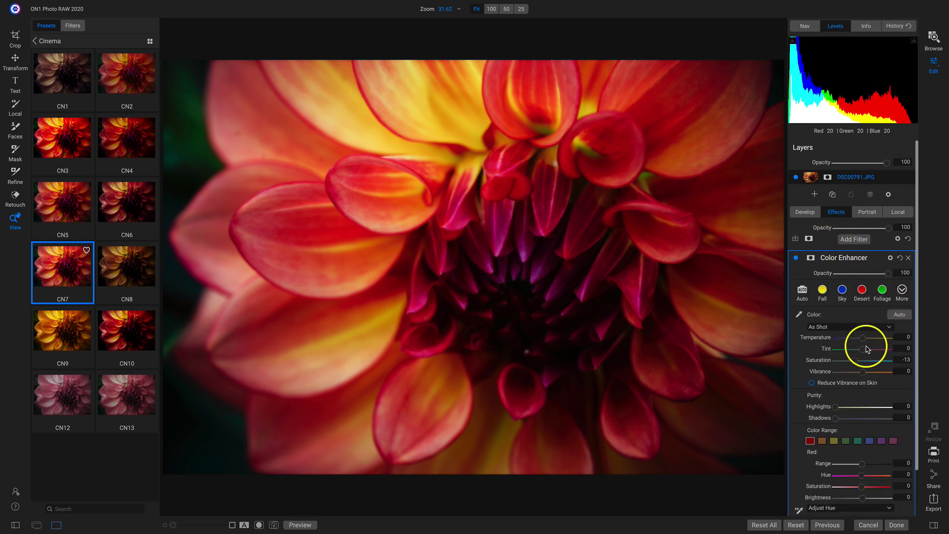
pyautogui.moveTo(855, 360); pyautogui.dragTo(866, 364)
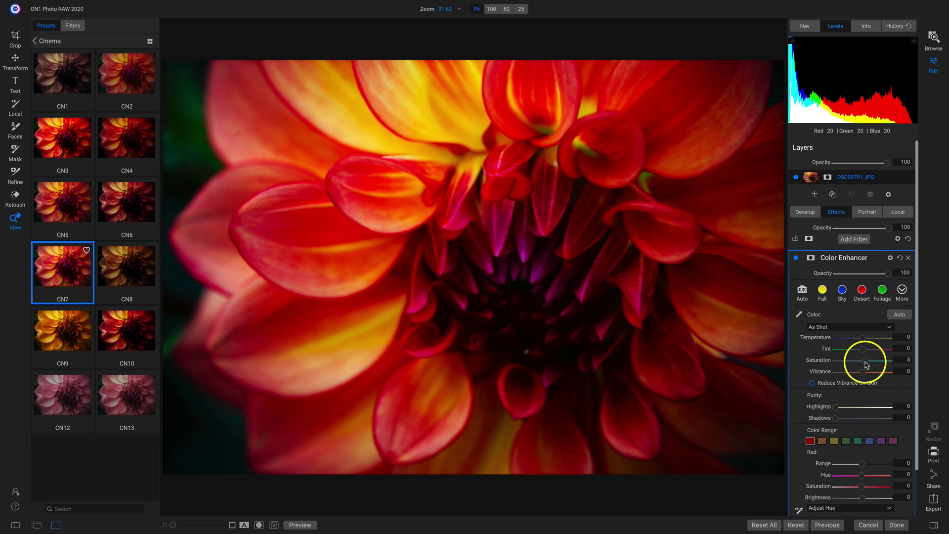
pyautogui.click(866, 365)
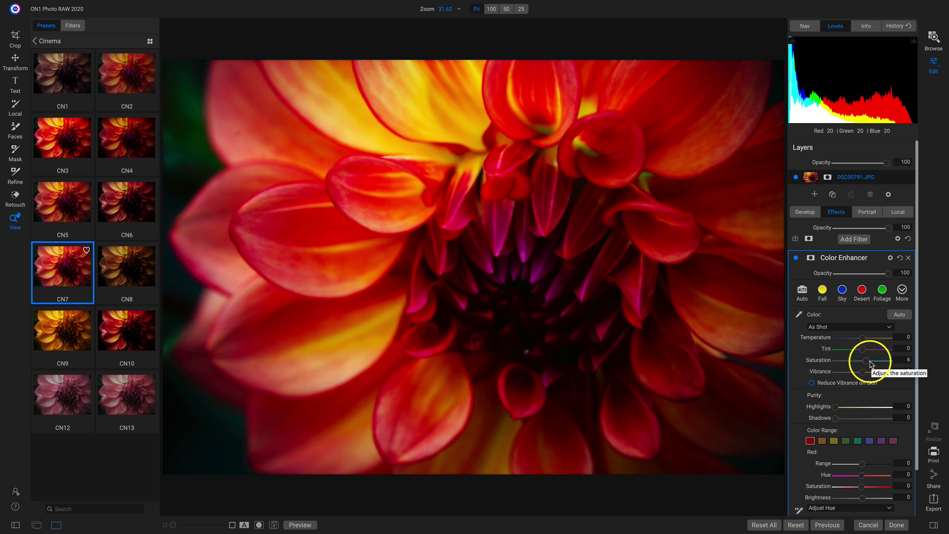
pyautogui.hotkey('ctrl', 'p')
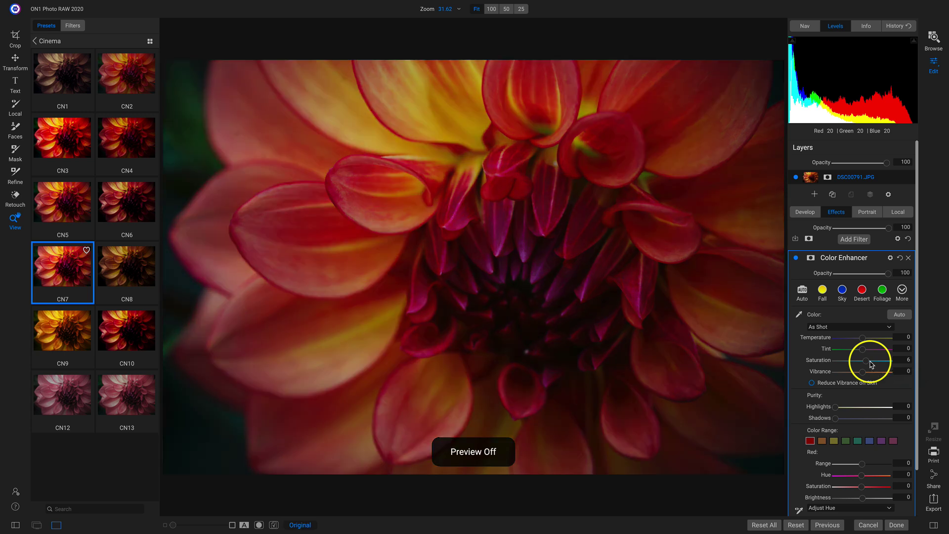
pyautogui.hotkey('ctrl', 'p')
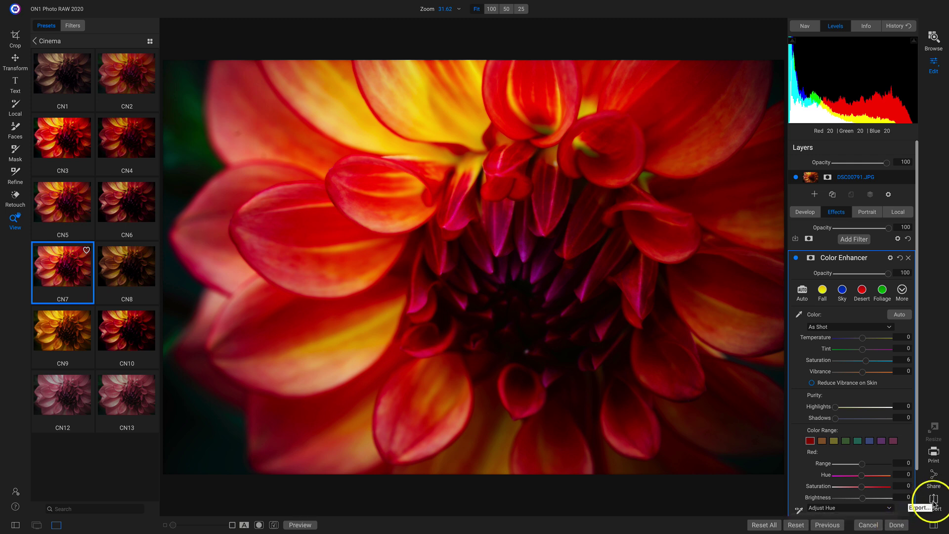
pyautogui.click(896, 526)
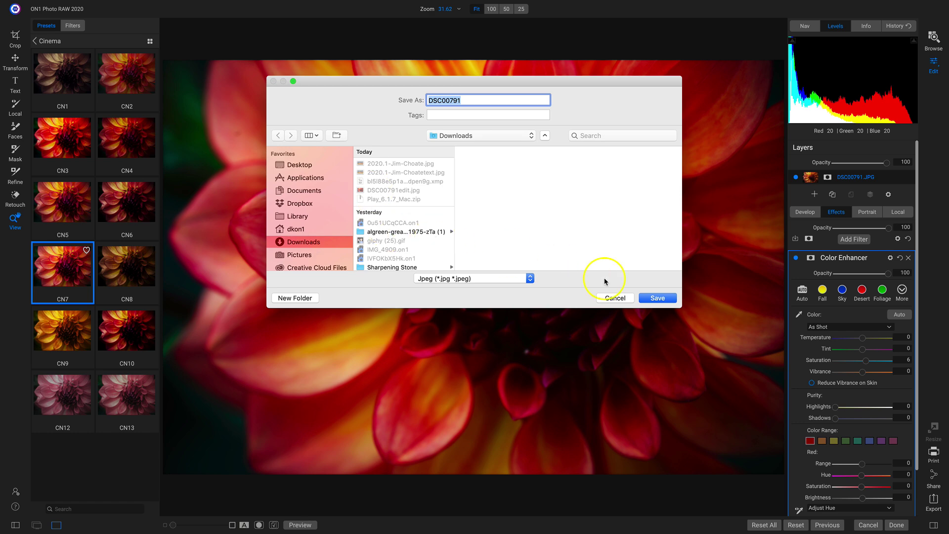
pyautogui.click(615, 298)
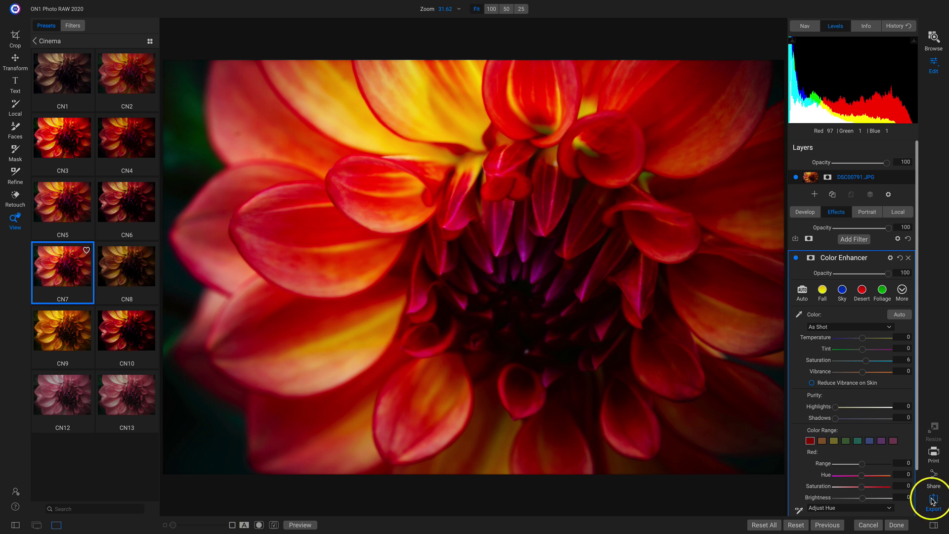
pyautogui.click(933, 500)
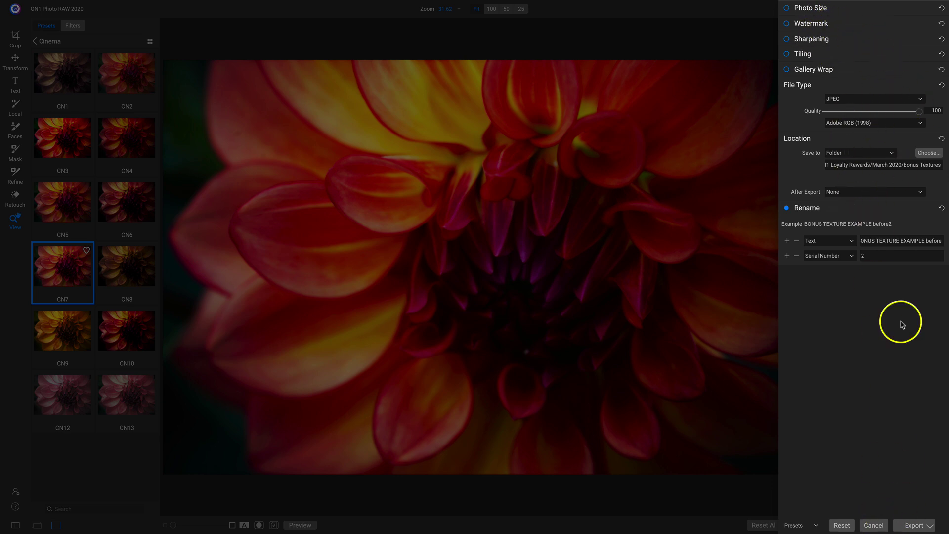
pyautogui.click(873, 524)
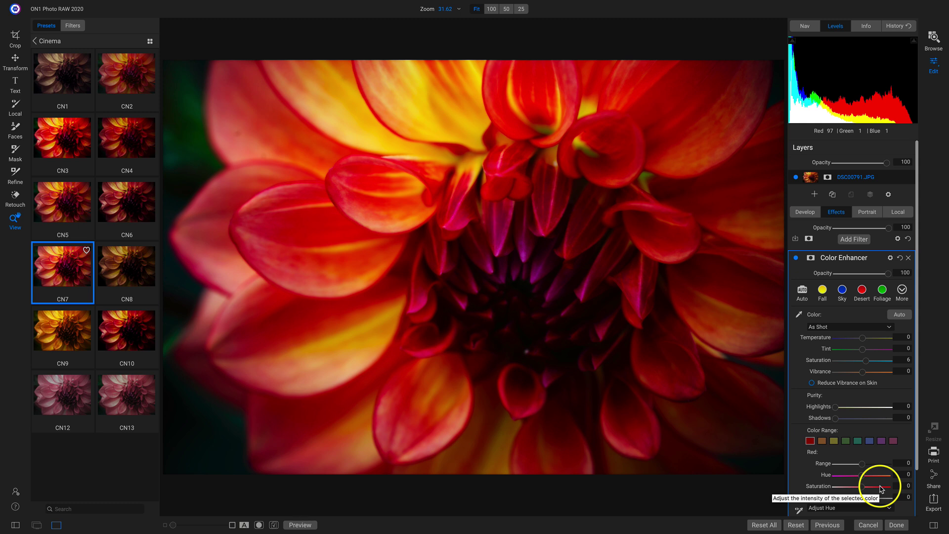
# Open the Share menu listing destinations like Messages, Notes and Photos.
pyautogui.click(935, 477)
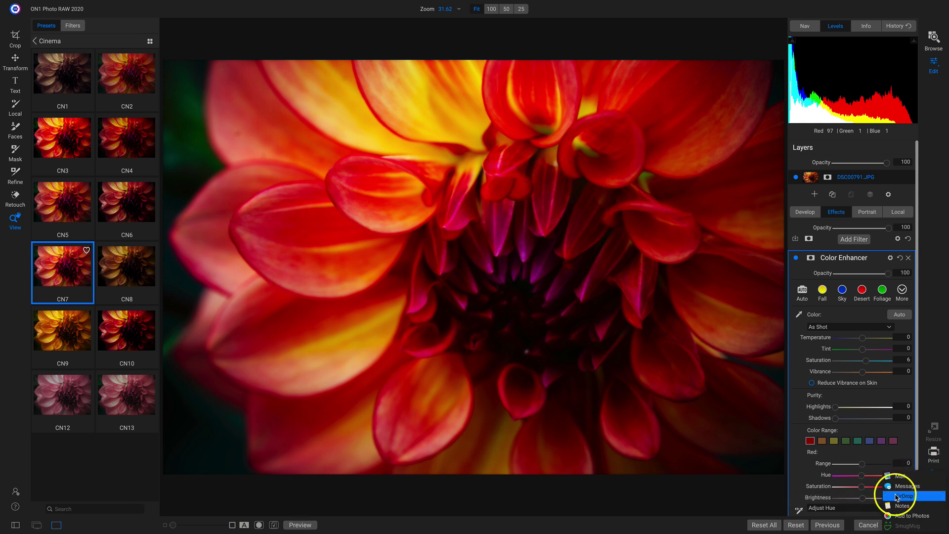